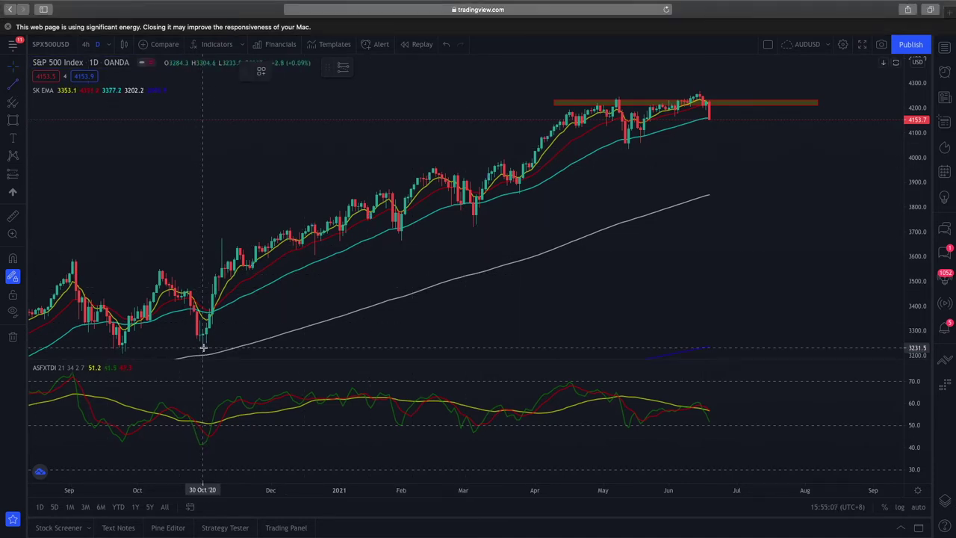
Step: Draw three trend lines: rising support from the October low, across the May–June highs, and falling along the oscillator peaks
mouse_move(202, 348)
mouse_down()
mouse_move(608, 187)
mouse_move(713, 110)
mouse_move(732, 110)
mouse_up()
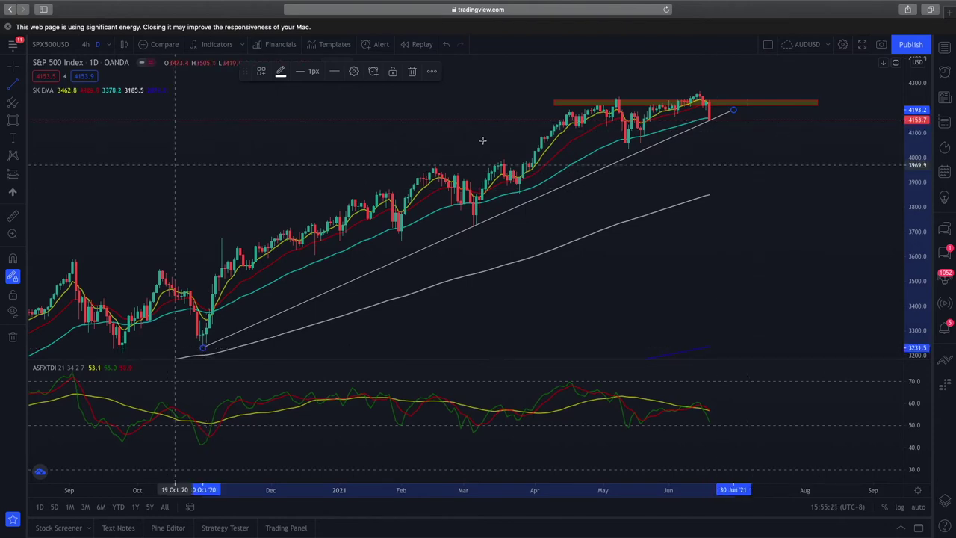
drag(918, 162, 917, 142)
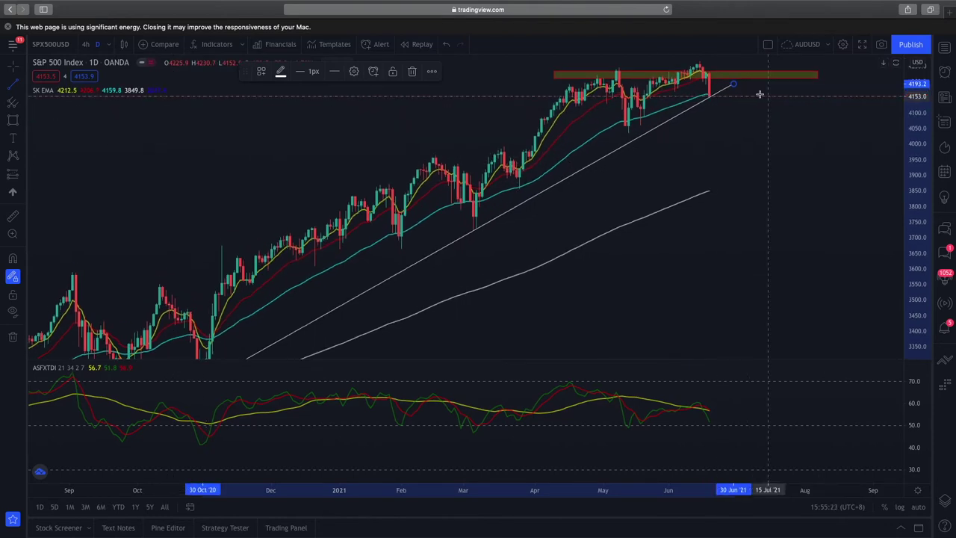
click(612, 69)
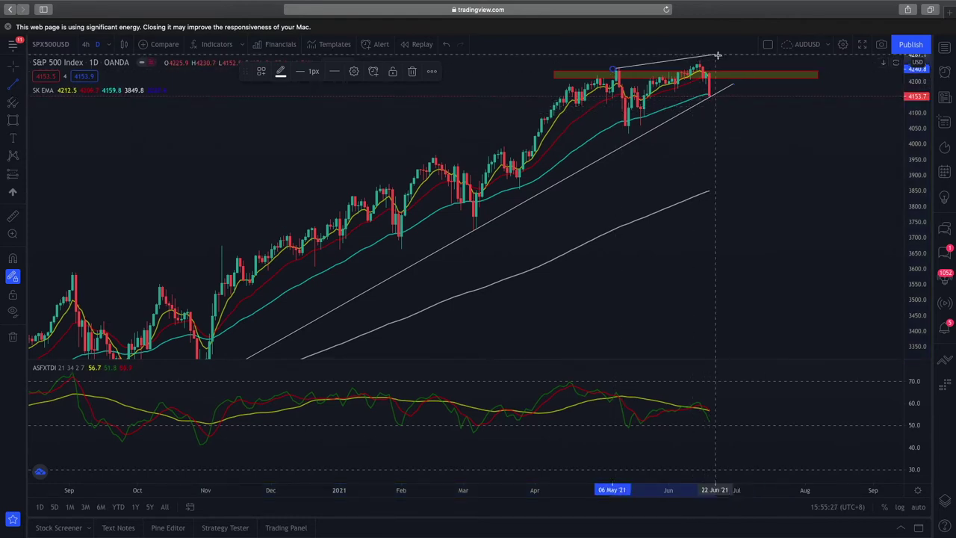
click(719, 59)
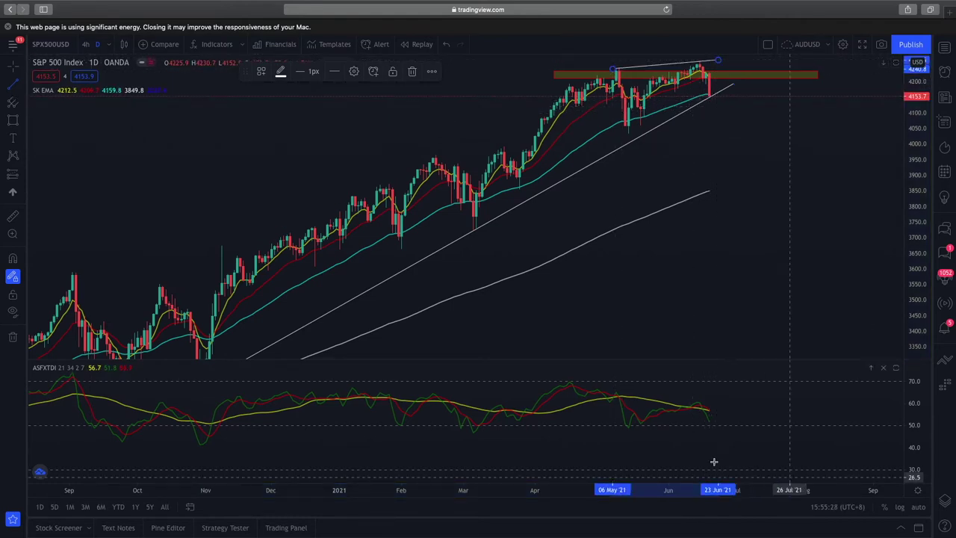
click(571, 381)
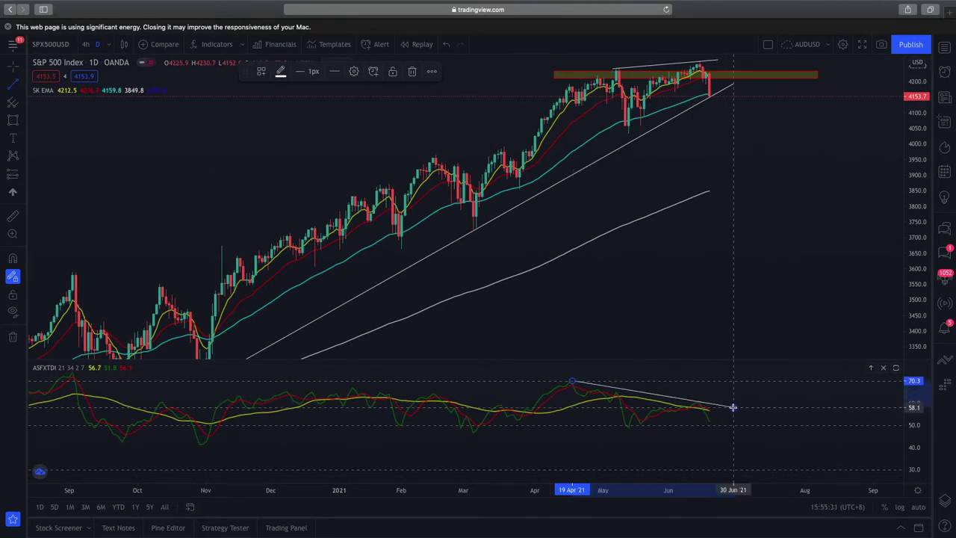
click(733, 407)
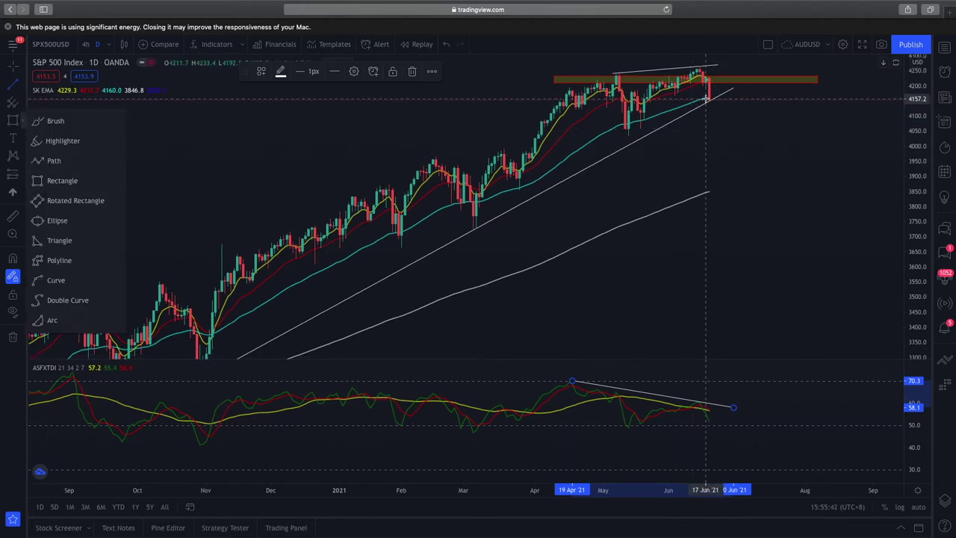
Step: Sketch an upward projected price path with the Brush, then view the S&P 500 in 4-hour candles
click(59, 128)
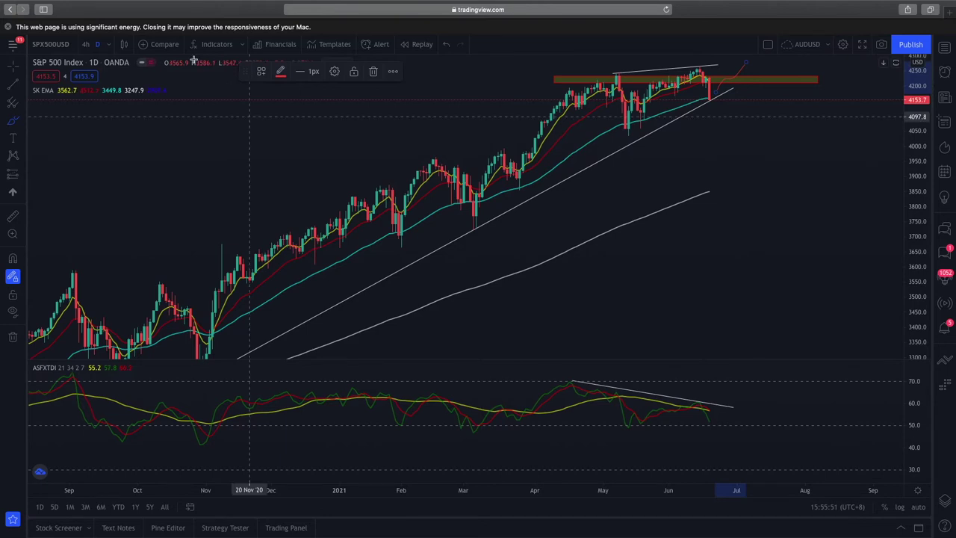
click(87, 45)
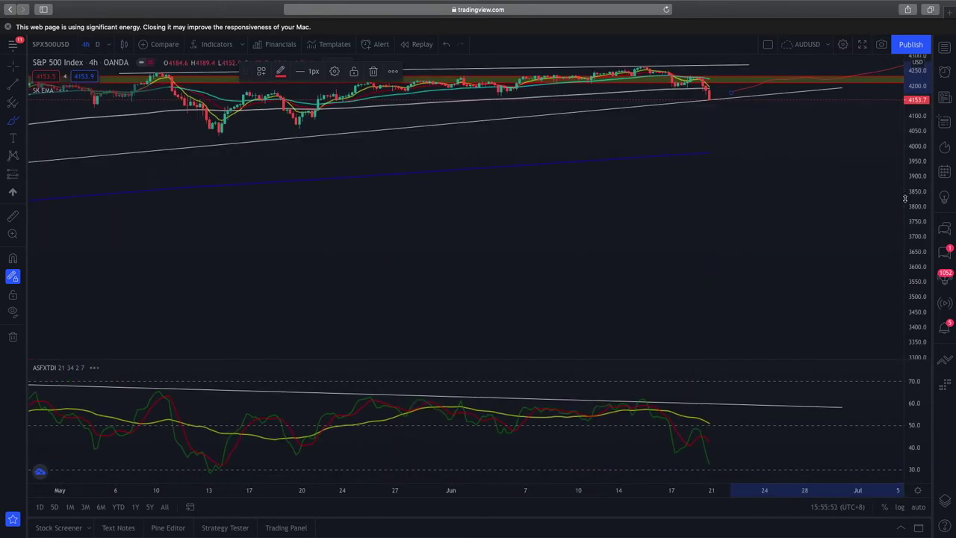
drag(923, 160, 923, 97)
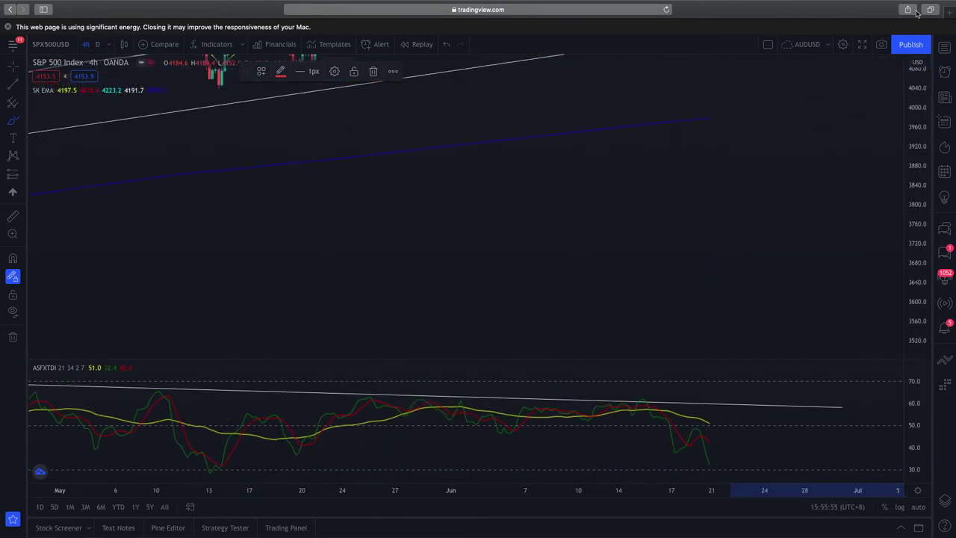
scroll(788, 123, down, 3)
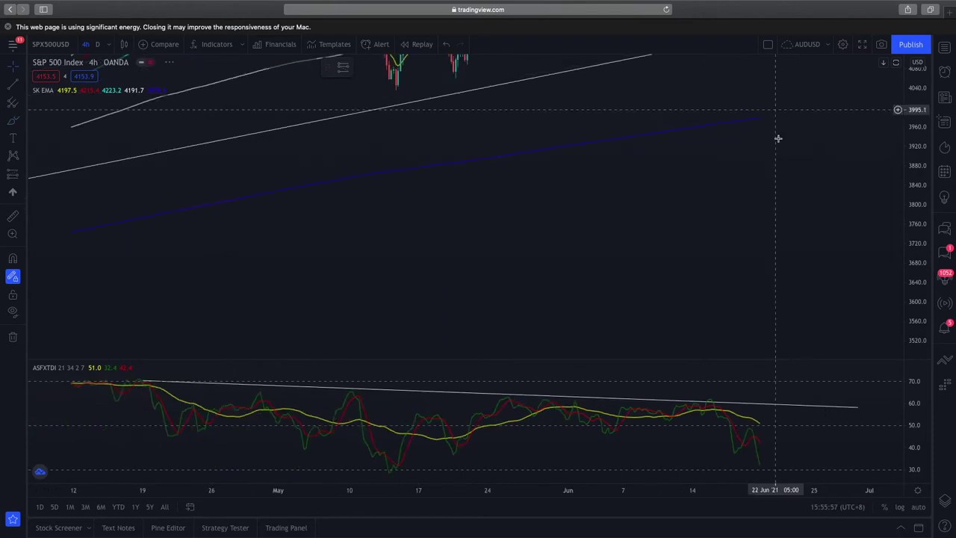
drag(776, 139, 734, 250)
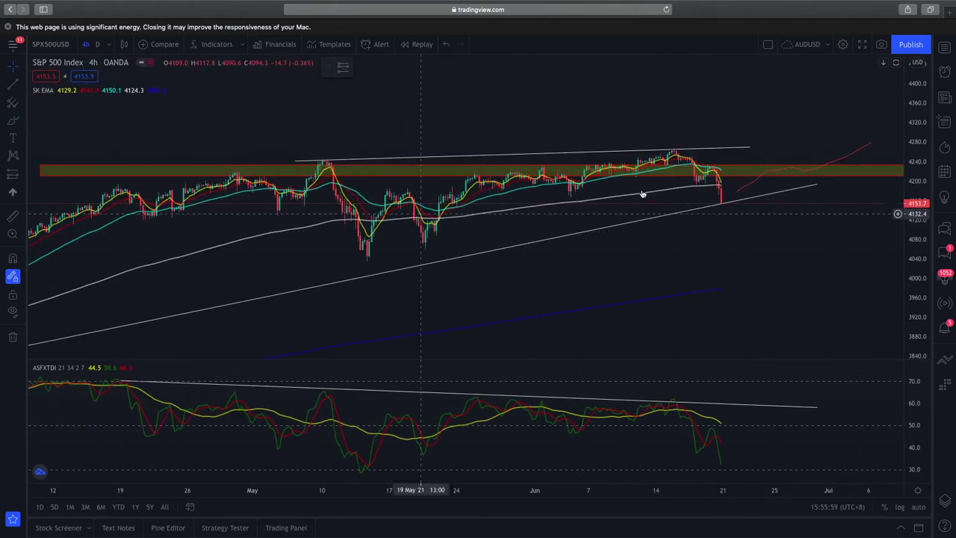
scroll(693, 177, down, 1)
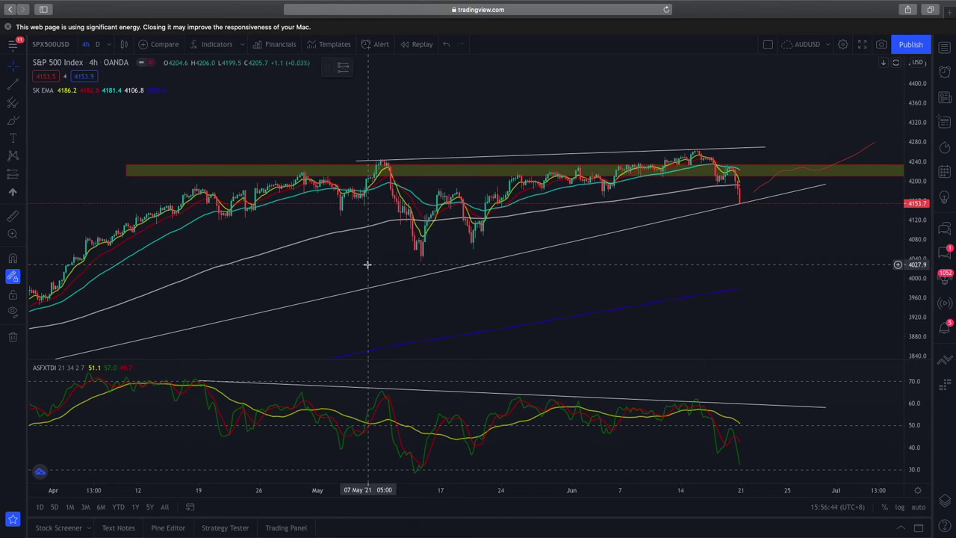
Step: Load the US Nas 100 chart from Symbol Search
text(SPX500USD)
key(Return)
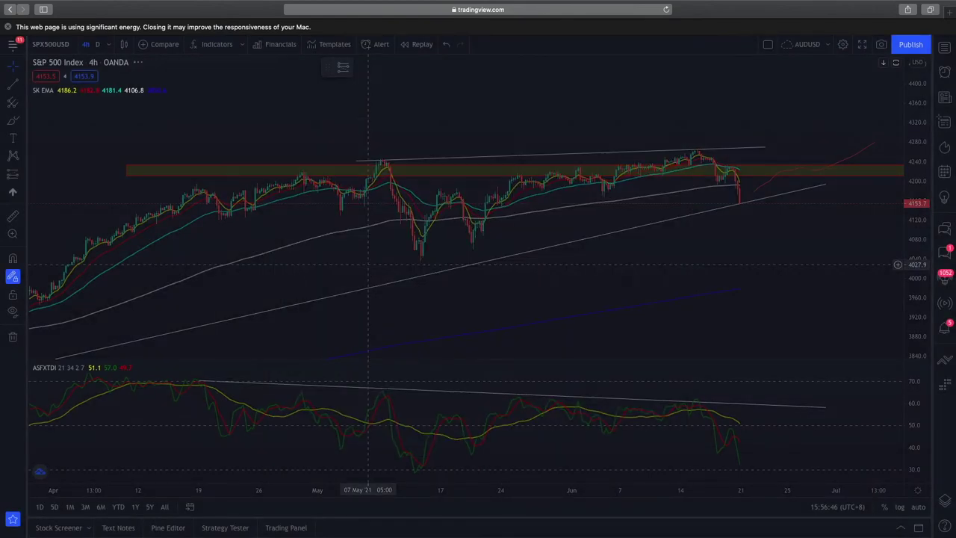
key(space)
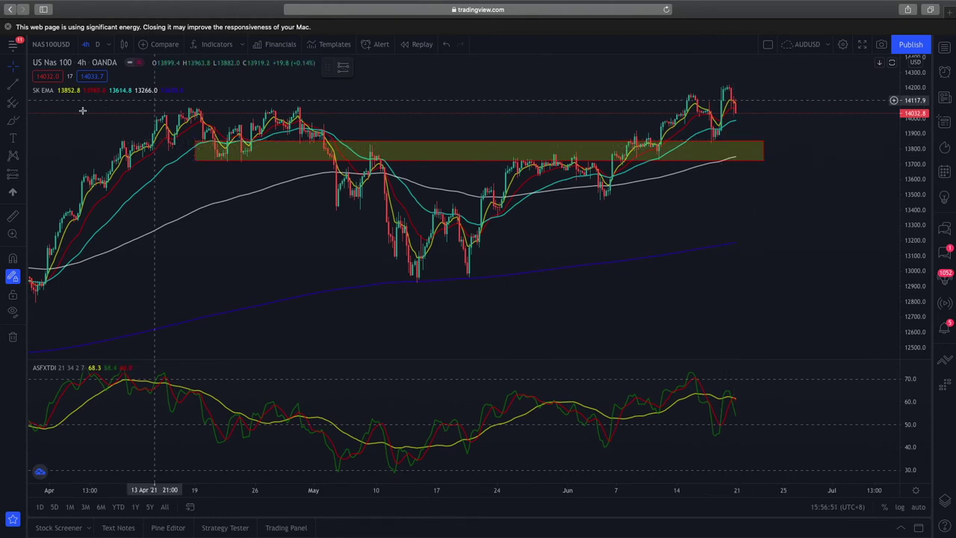
Step: Draw a rectangle zone across the April highs just above 14000 and rescale the price axis
click(22, 123)
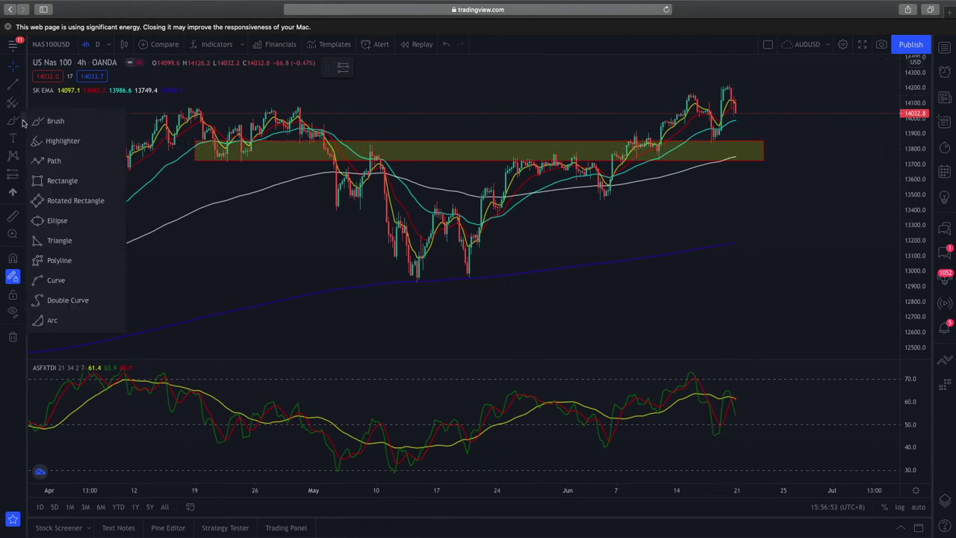
click(51, 180)
drag(147, 118, 842, 107)
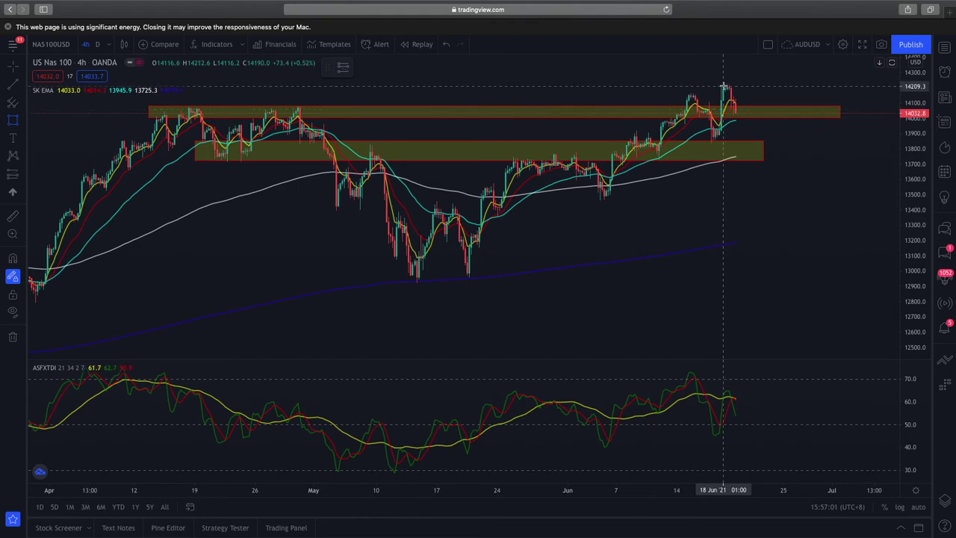
click(740, 116)
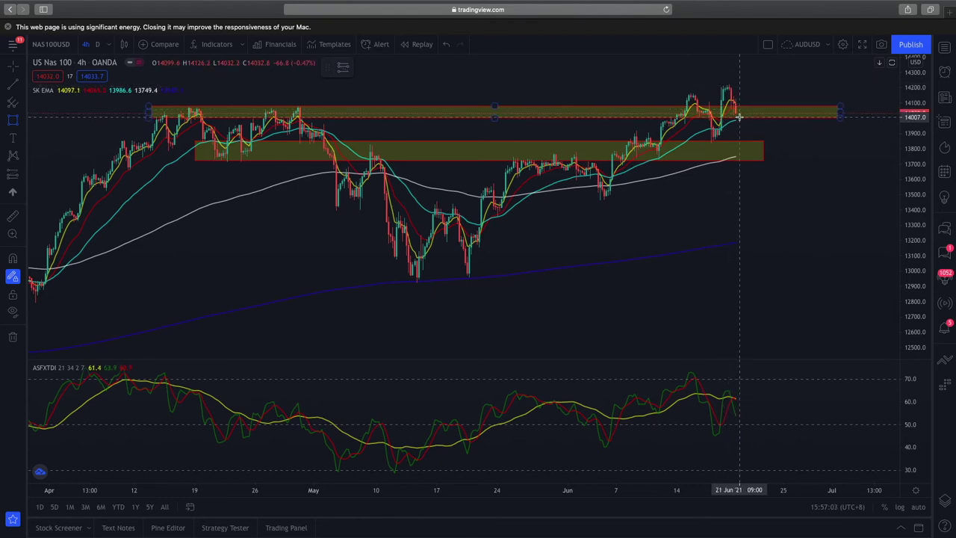
scroll(737, 118, up, 2)
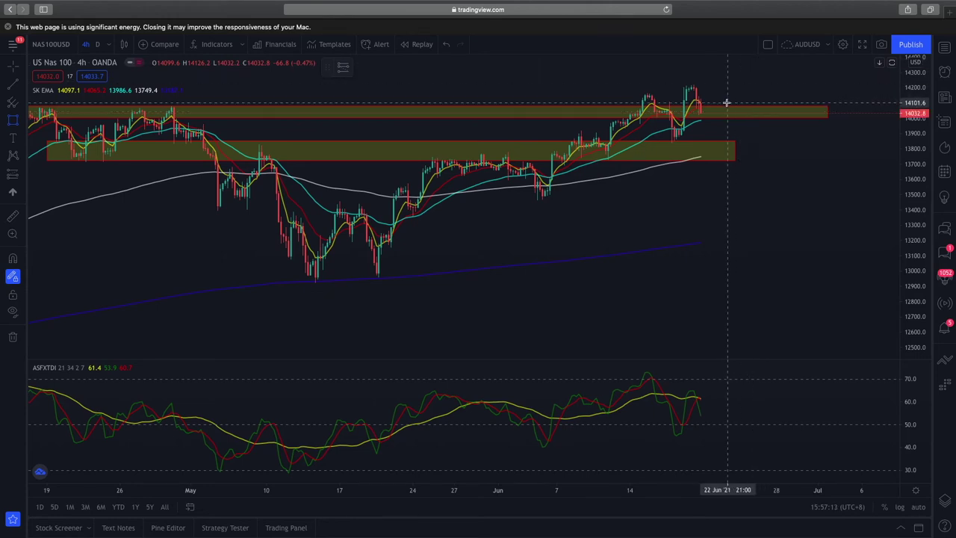
drag(925, 109, 927, 140)
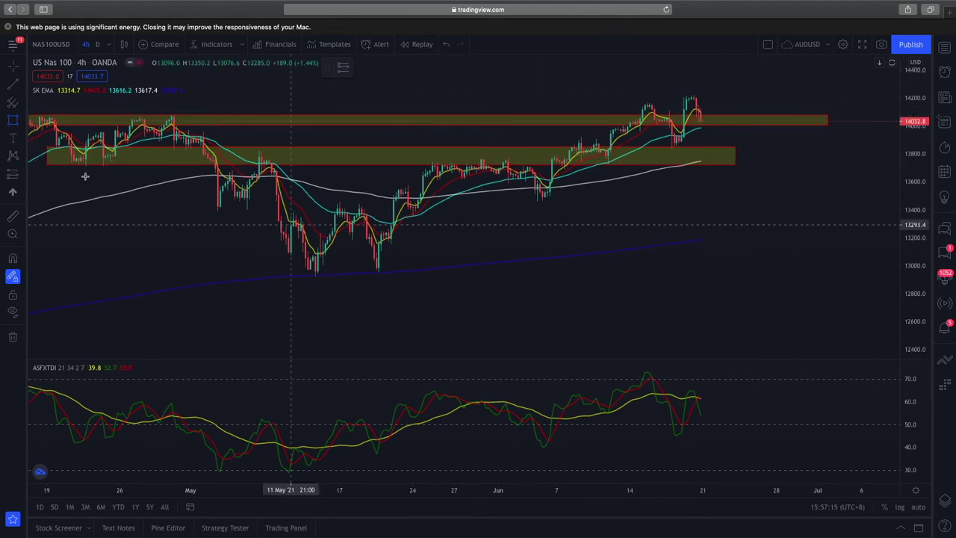
Step: Draw a rising trend line from the 19 May low on the Nas 100 chart
key(ctrl+z)
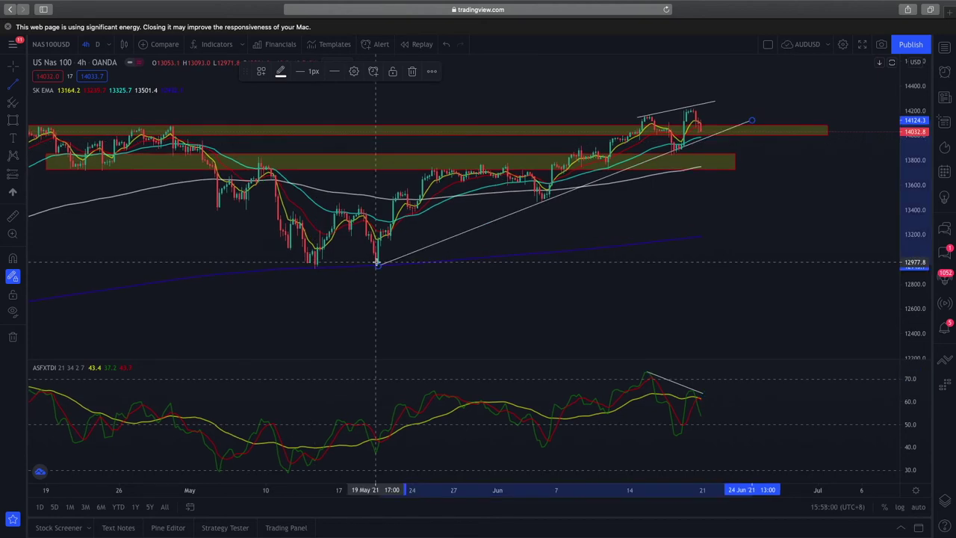
drag(380, 263, 263, 266)
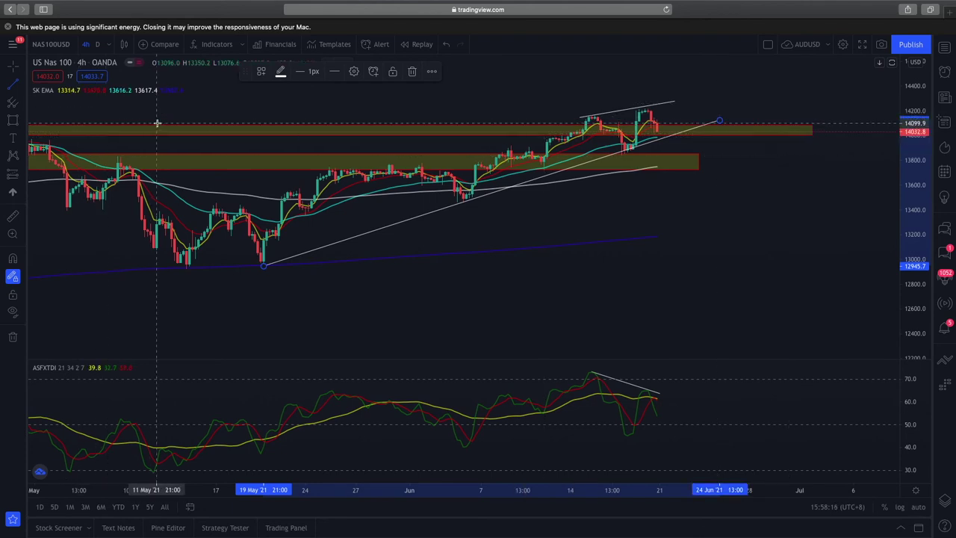
Step: Load the TLT chart
text(TLT)
key(Return)
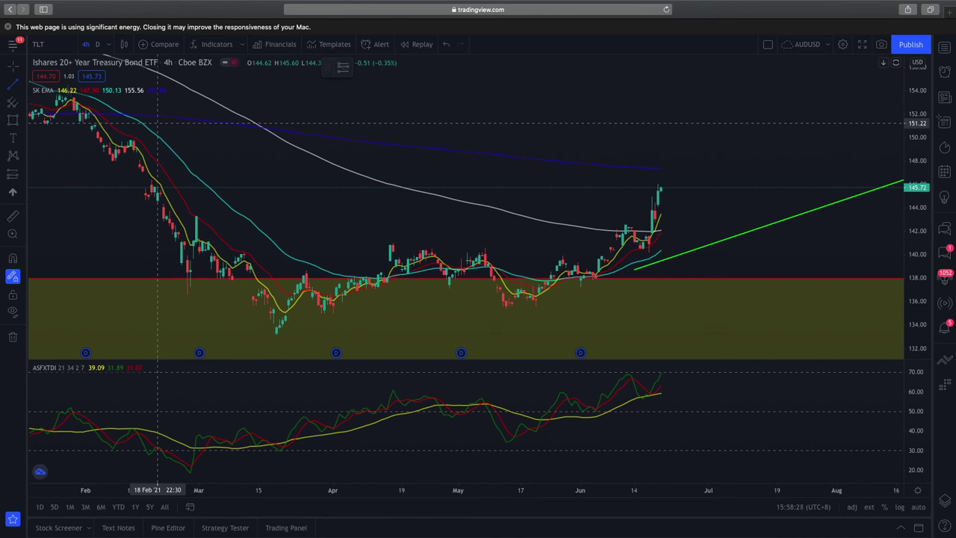
scroll(714, 224, down, 3)
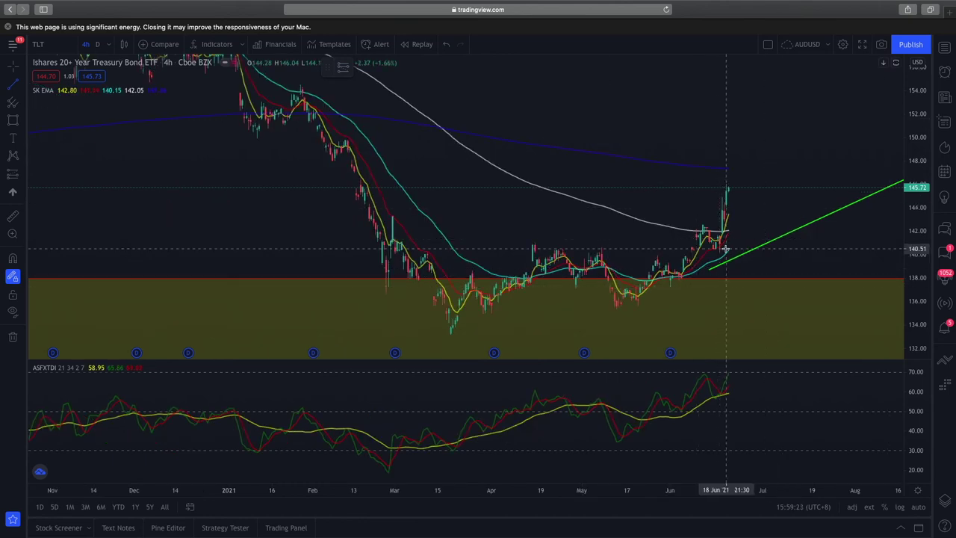
Step: Switch TLT to daily candles and zoom out to show history back to 2019
click(100, 46)
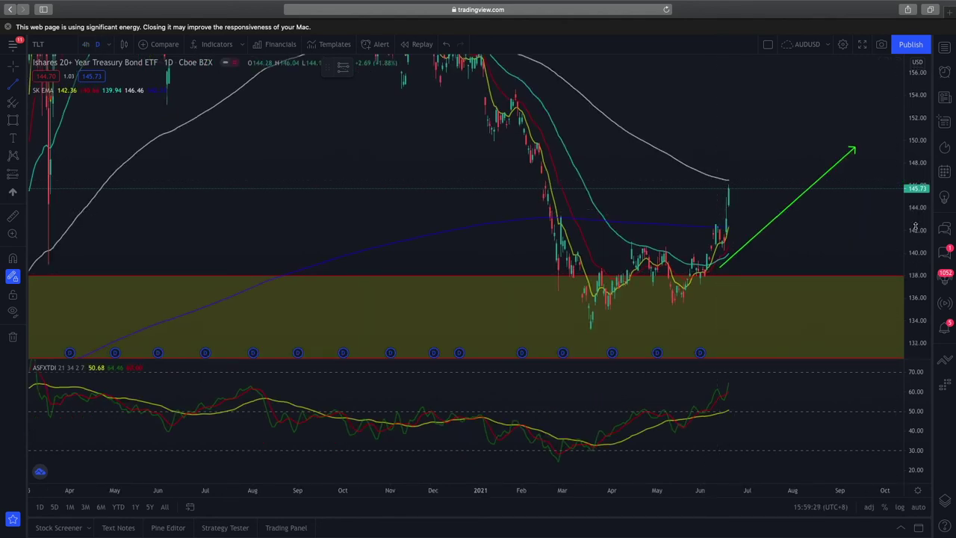
drag(914, 226, 691, 254)
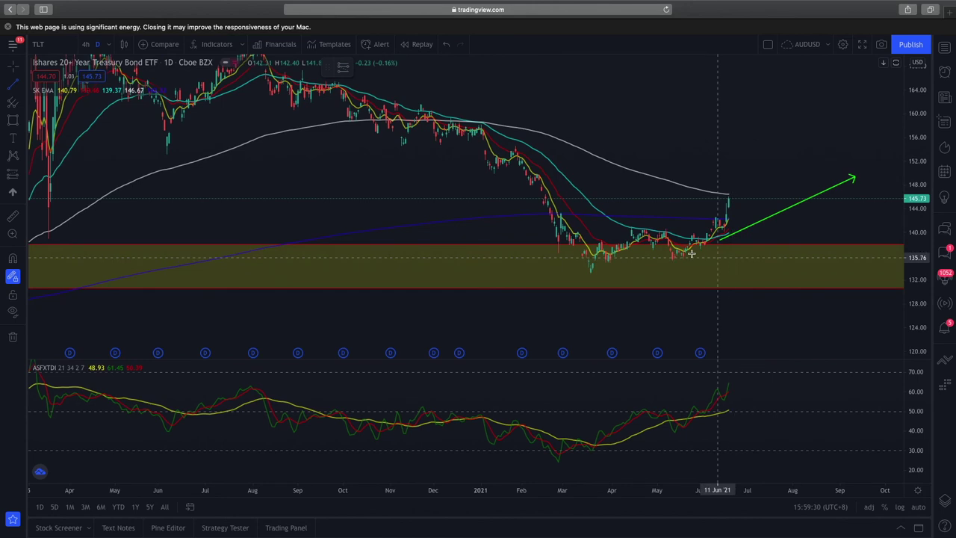
scroll(731, 198, left, 1)
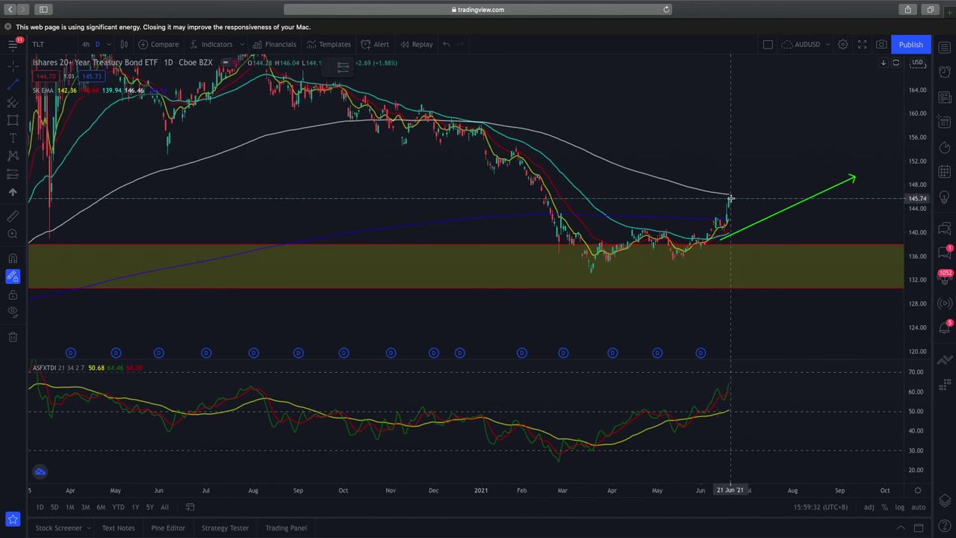
scroll(739, 216, down, 2)
scroll(751, 239, down, 2)
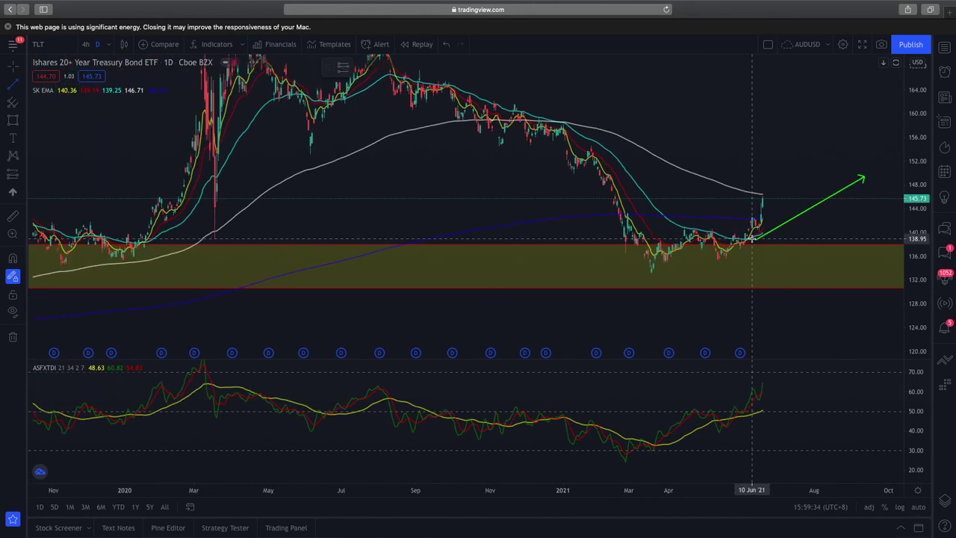
scroll(752, 239, down, 2)
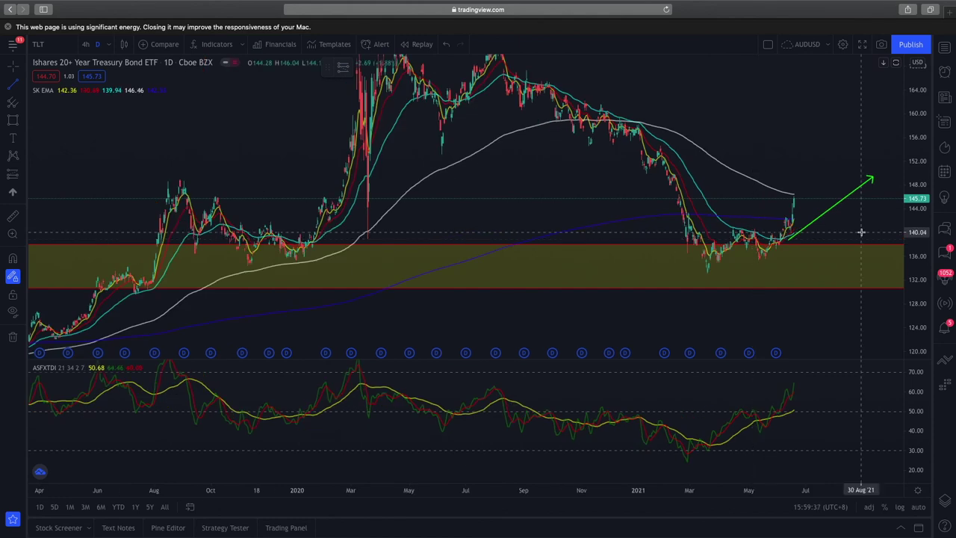